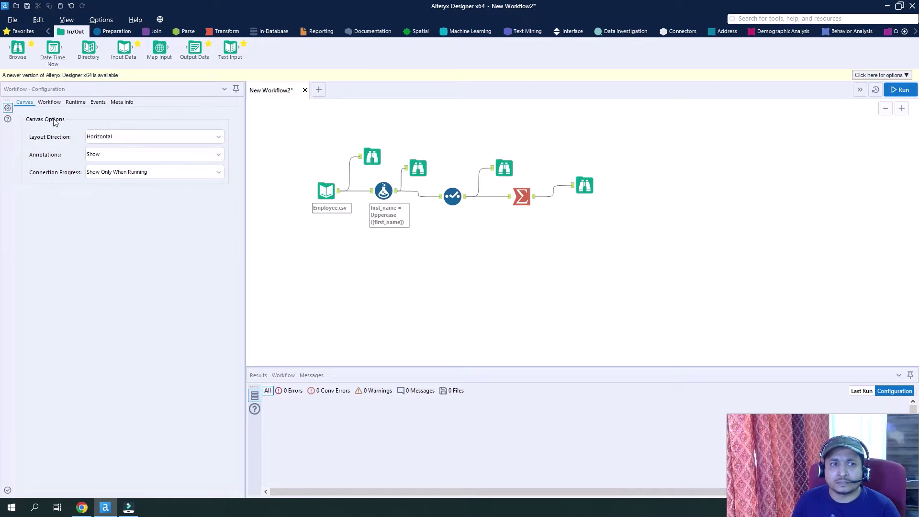
Enable Performance Profiling in the workflow's Runtime settings and run it to list per-tool profile times.
click(52, 102)
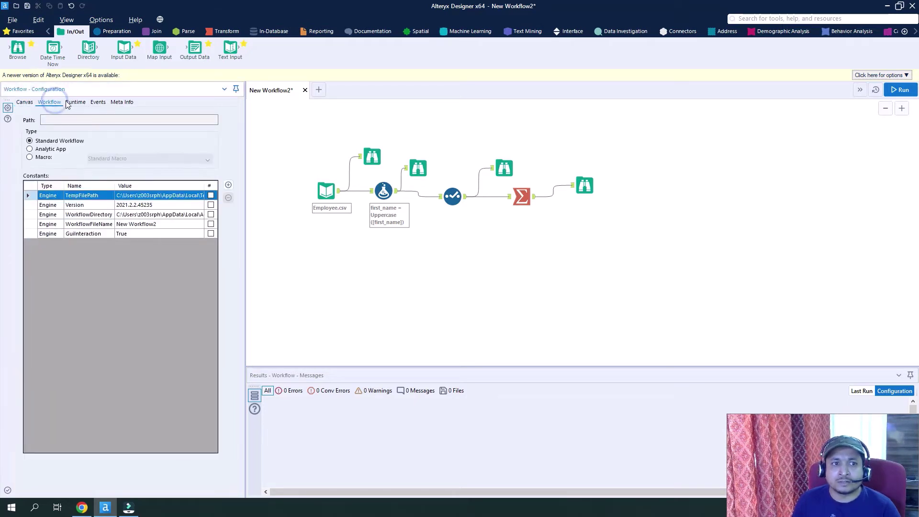
click(78, 103)
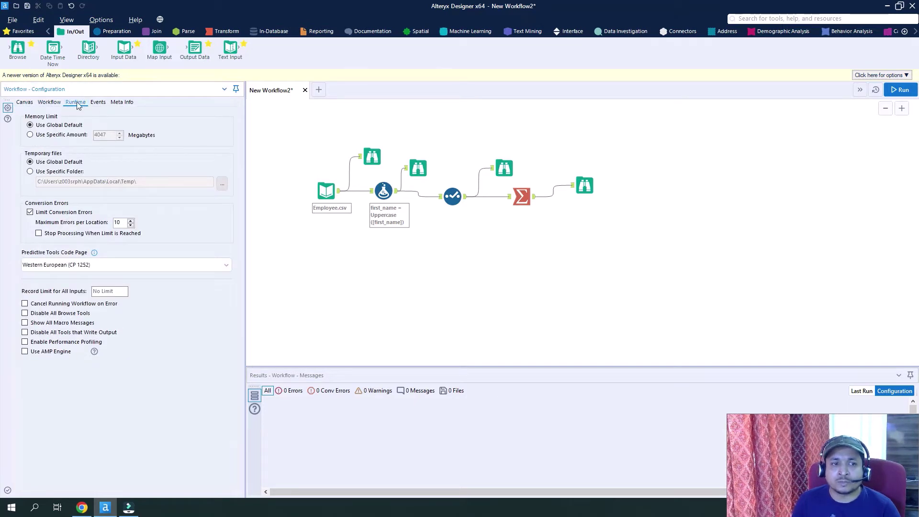
click(25, 342)
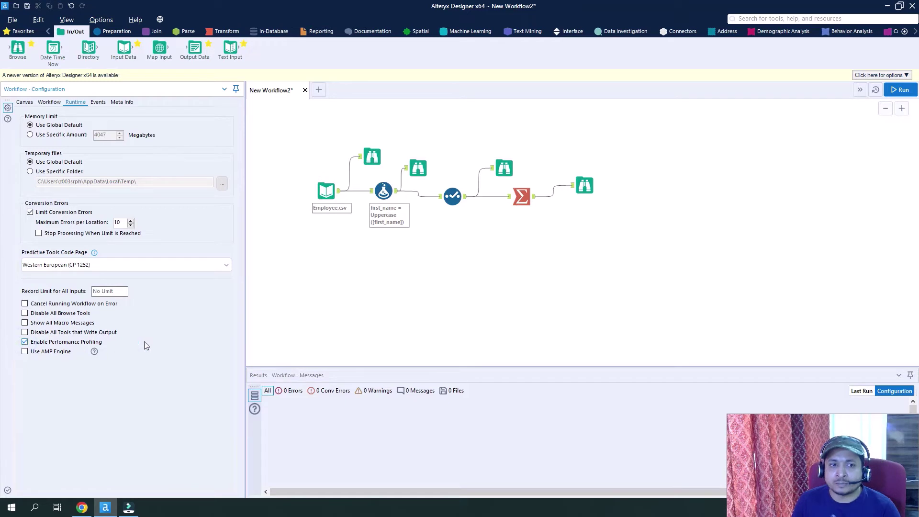
click(900, 90)
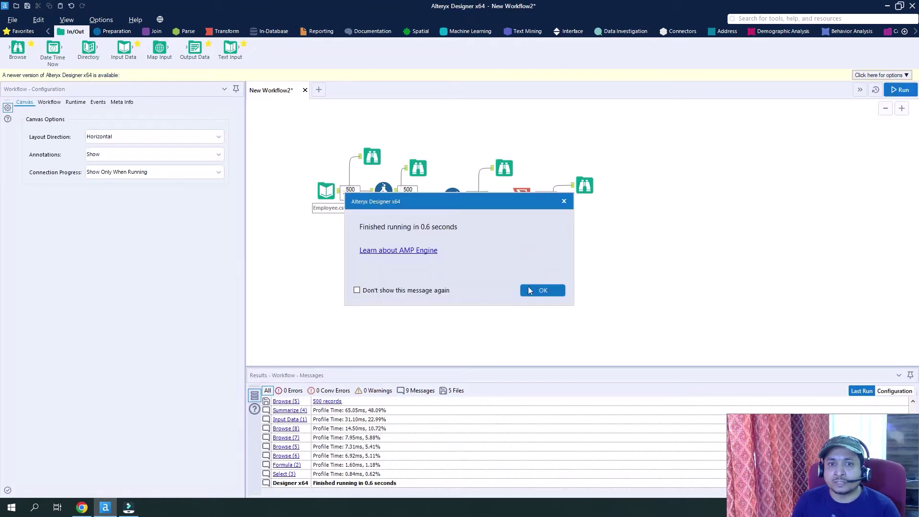
click(547, 289)
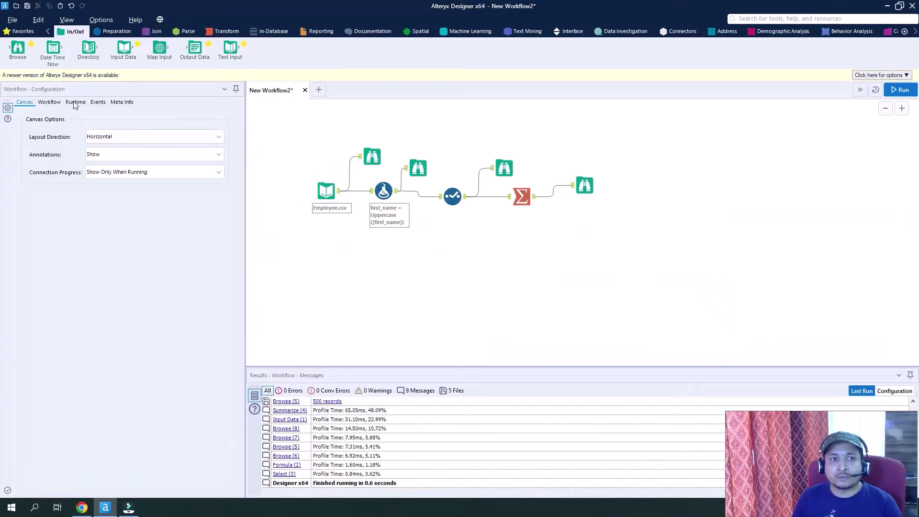
Check Disable All Browse Tools in the workflow's Runtime settings.
click(75, 102)
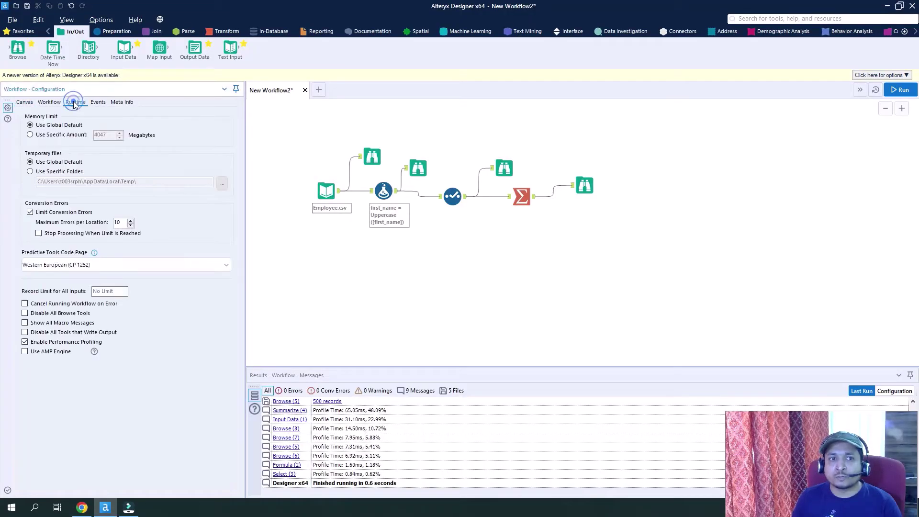
click(25, 313)
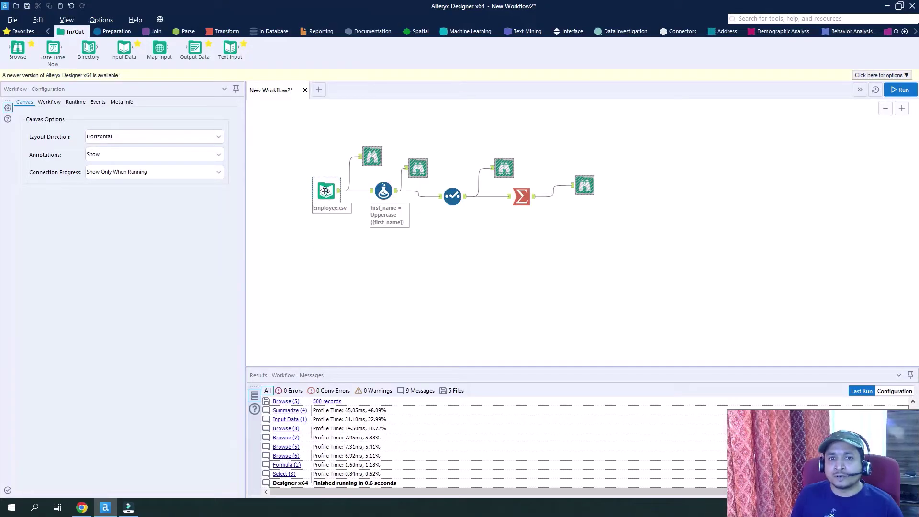
Use Cache and Run Workflow on the Employee.csv input and acknowledge the finished run.
click(325, 191)
right_click(324, 194)
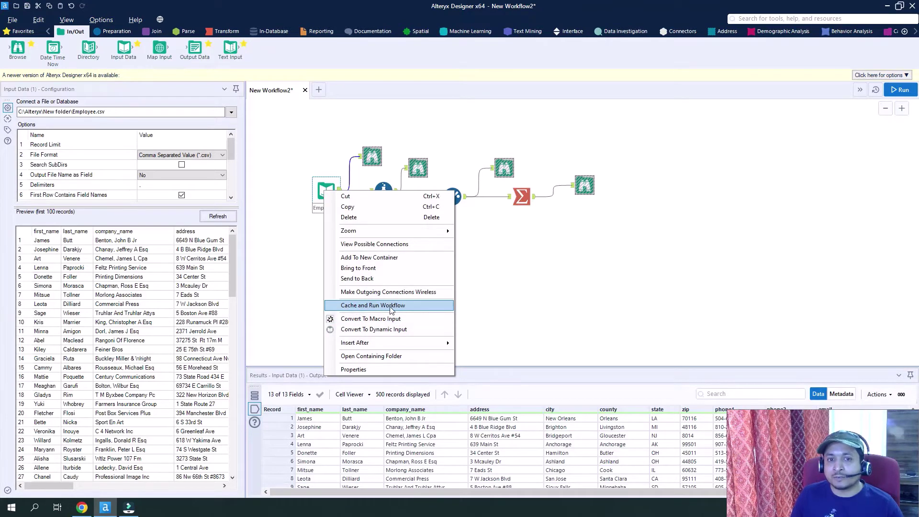
click(400, 306)
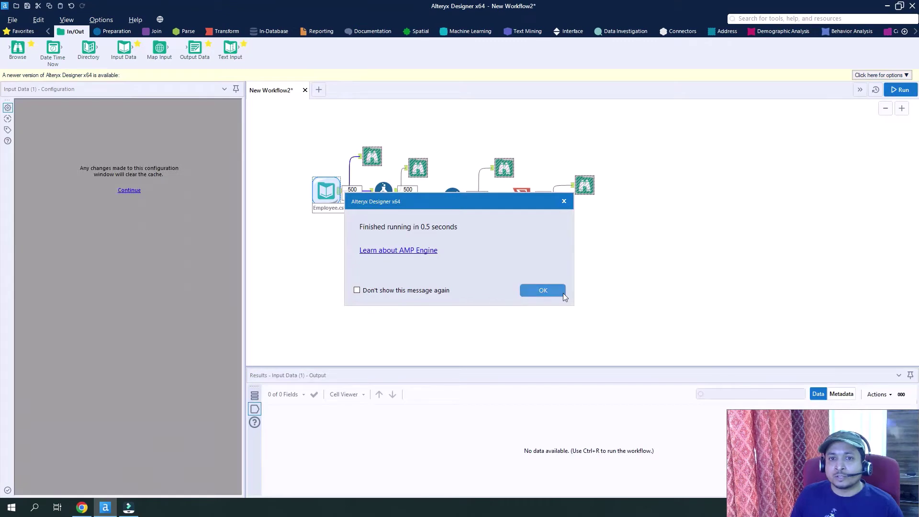
click(542, 290)
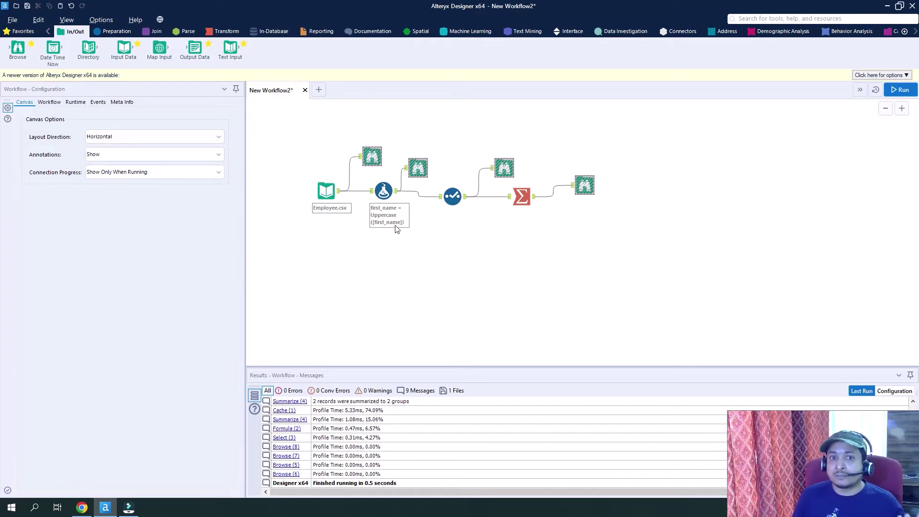
Select the Select tool on the canvas.
click(452, 197)
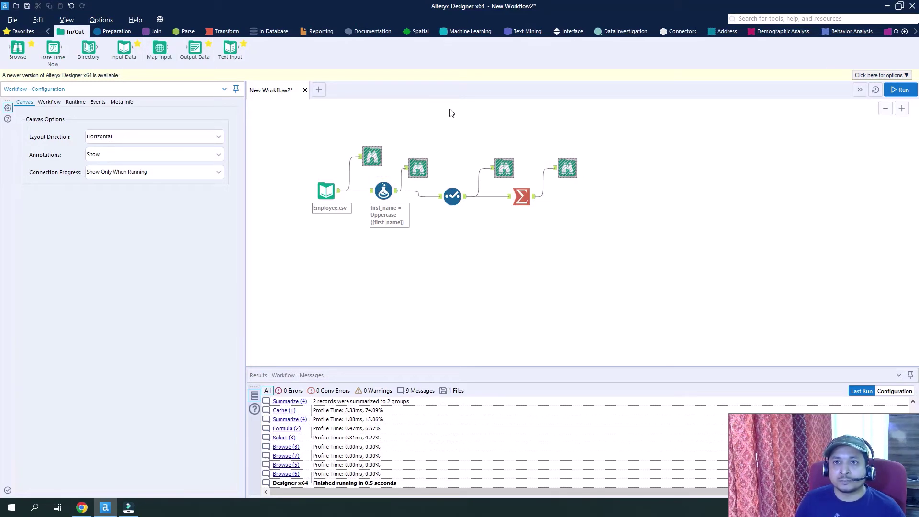
Group Employee.csv, the Formula tool and two Browse tools into 'Container 1', moving the Select tool clear.
drag(277, 161, 435, 240)
right_click(324, 190)
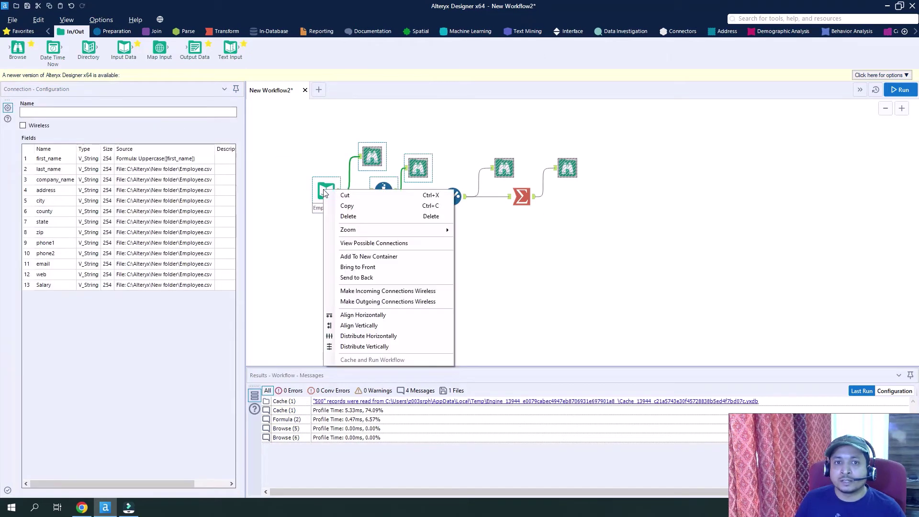
click(367, 257)
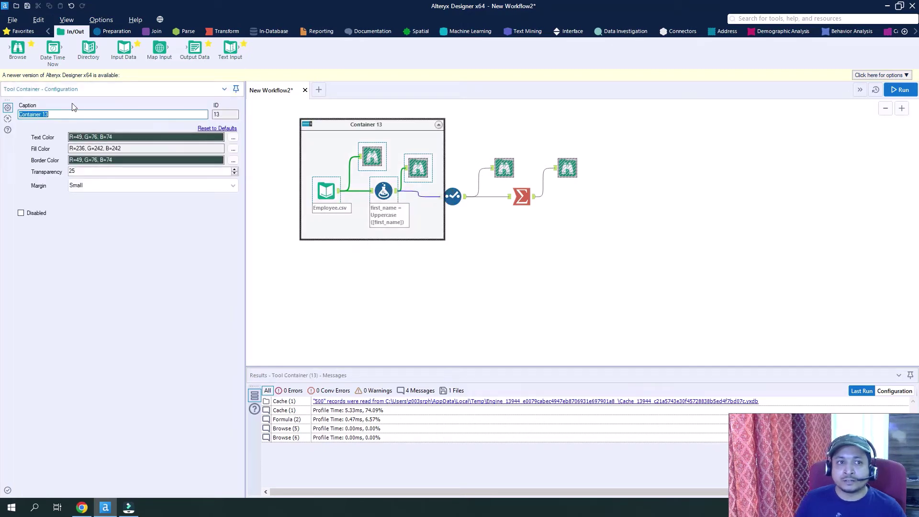
text(Container 1)
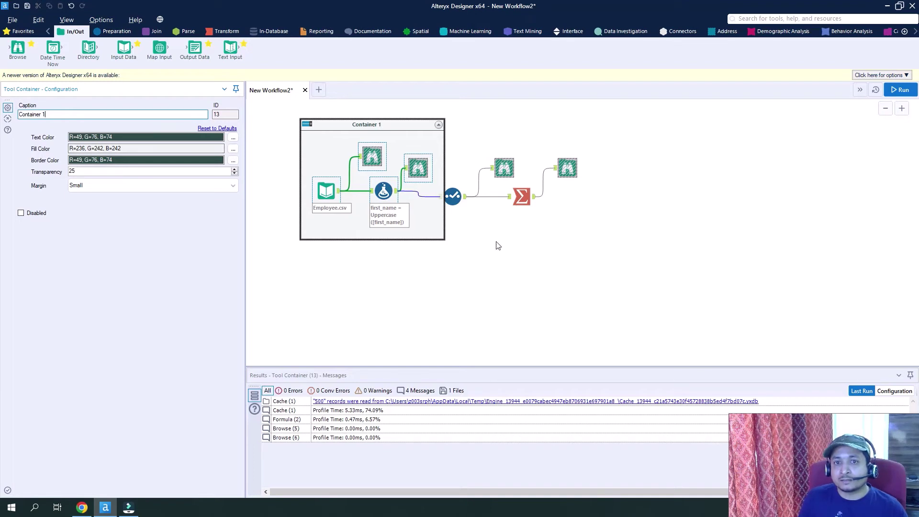
drag(453, 197, 482, 196)
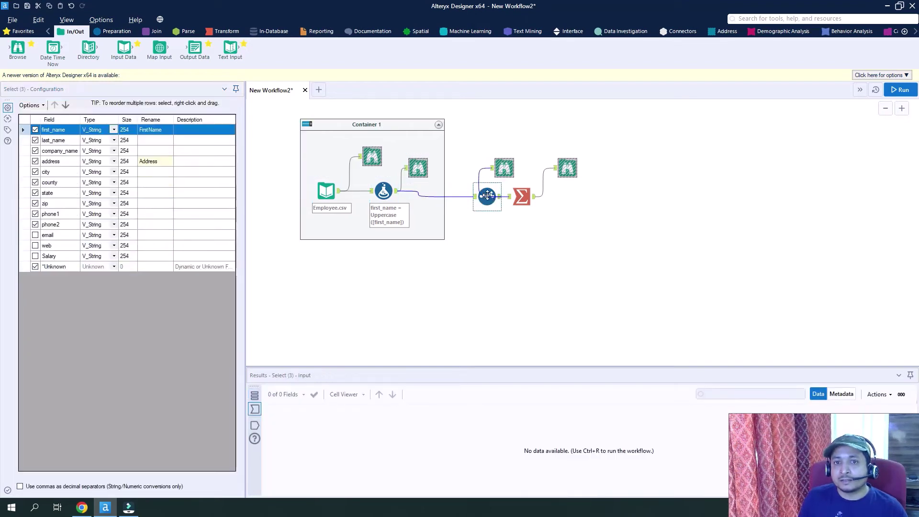
drag(457, 129, 610, 275)
Group the Select, Summarize and two Browse tools into a new container captioned 'Container 2'.
right_click(501, 164)
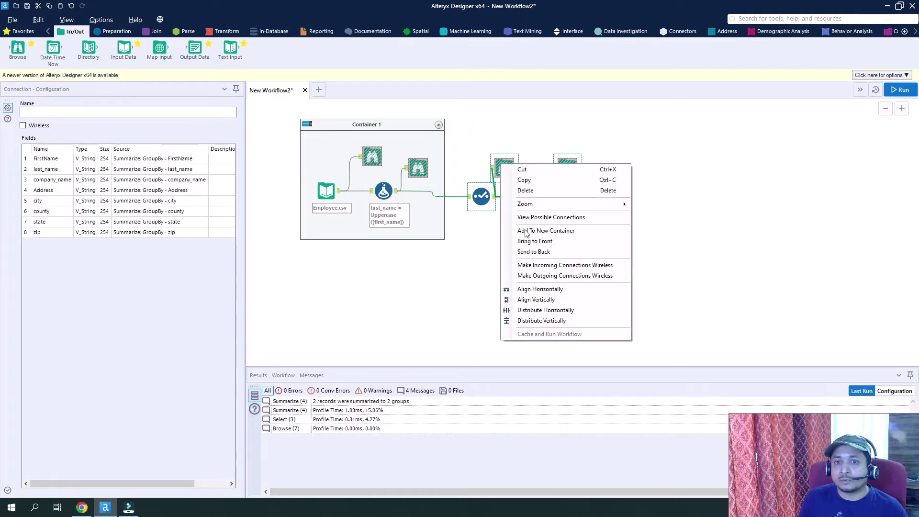
click(540, 231)
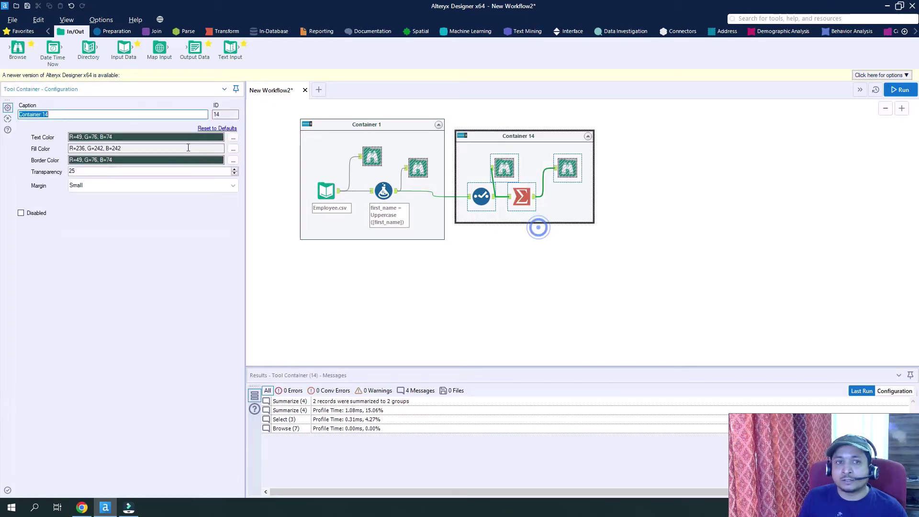
click(111, 115)
key(BackSpace)
key(BackSpace)
text(2)
Rerun the workflow with Ctrl+R and shift Container 2 further right on the canvas.
click(569, 249)
key(ctrl+r)
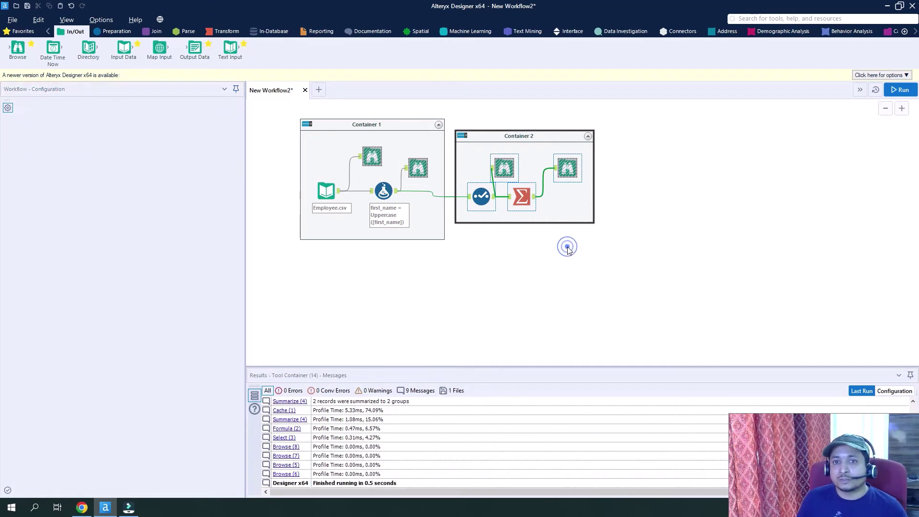
drag(540, 136, 689, 141)
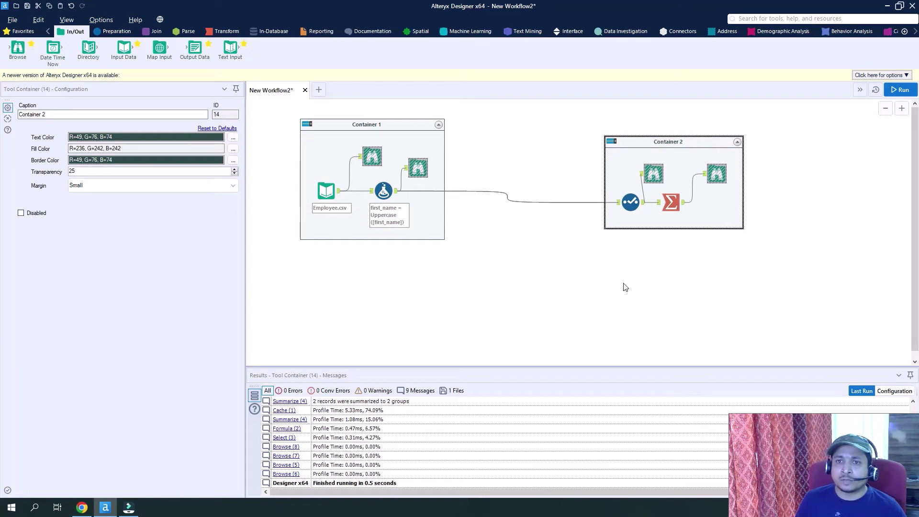
Collapse Container 2 to its title bar, then rerun the workflow and confirm completion.
click(611, 141)
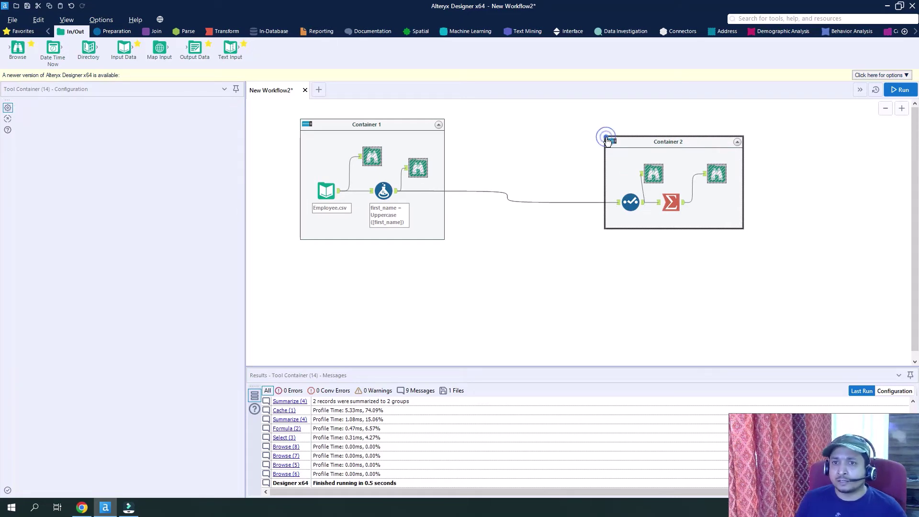
click(906, 92)
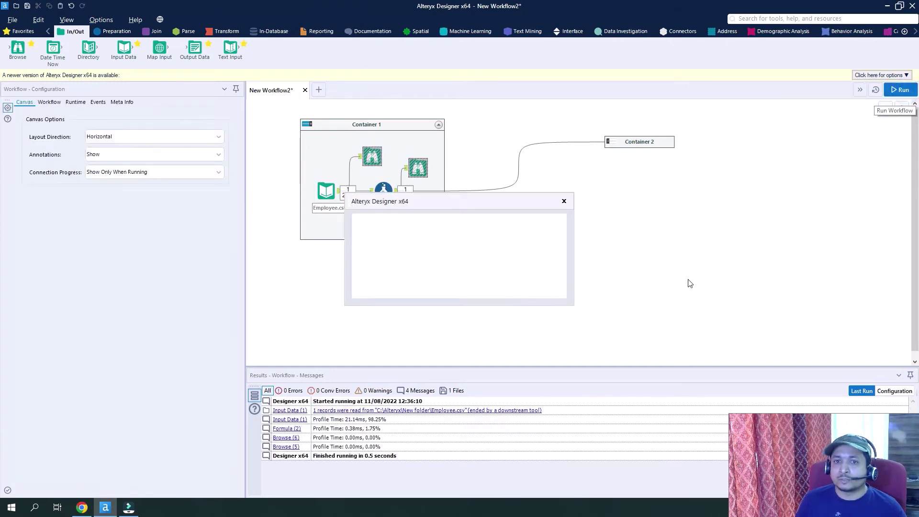
click(543, 294)
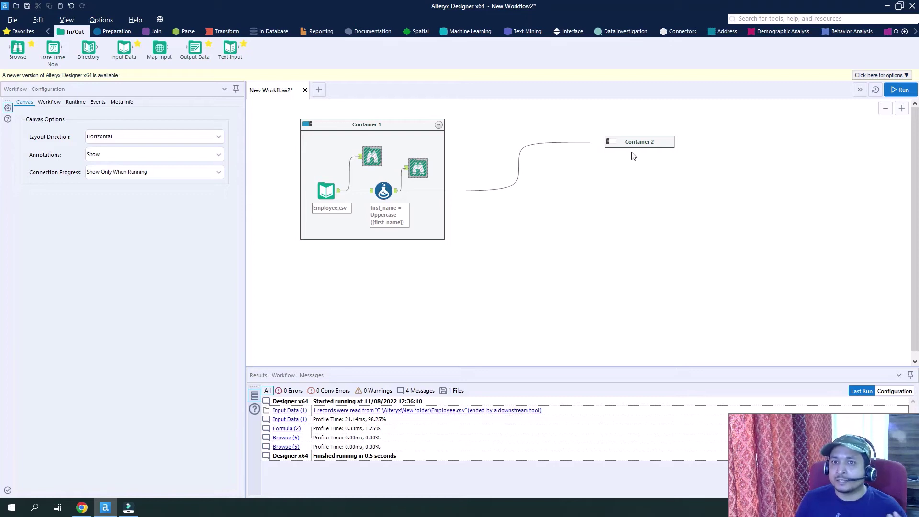
Expand Container 2 to reveal its Select, Summarize and two Browse tools again.
click(613, 147)
click(609, 143)
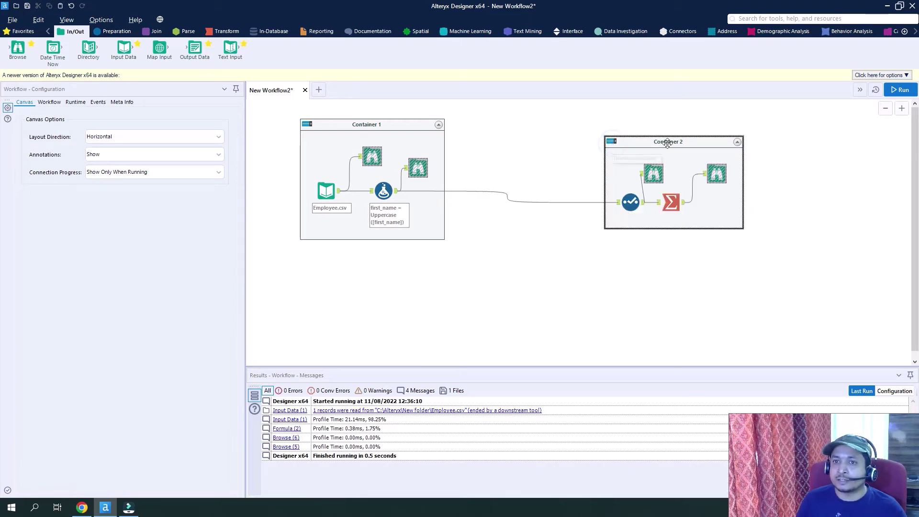